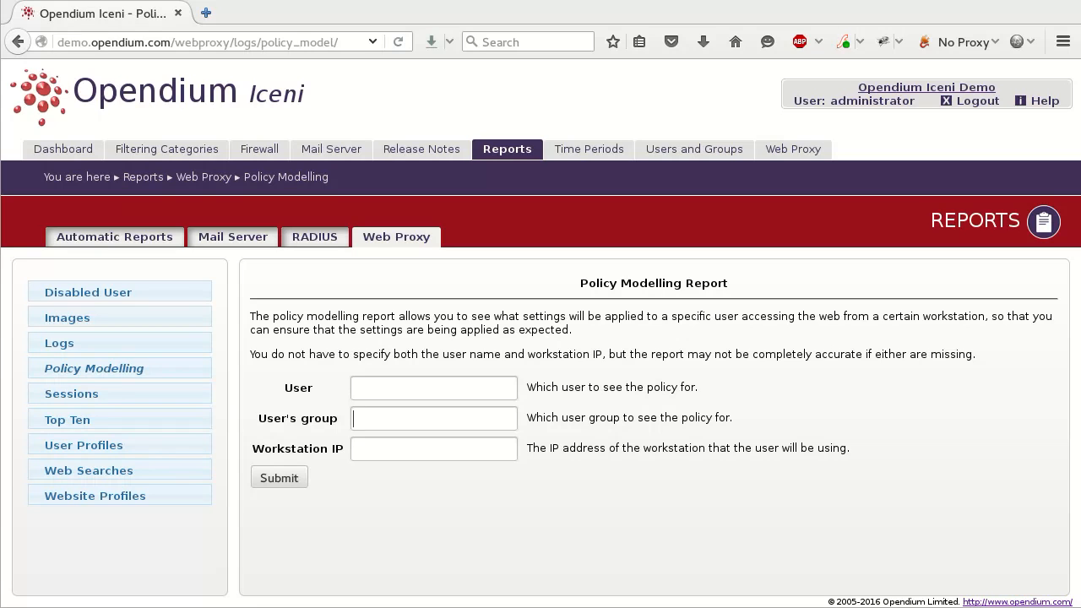
- Generate the policy modelling report for user group intake10 on workstation IP 10.12.3.1
text(in)
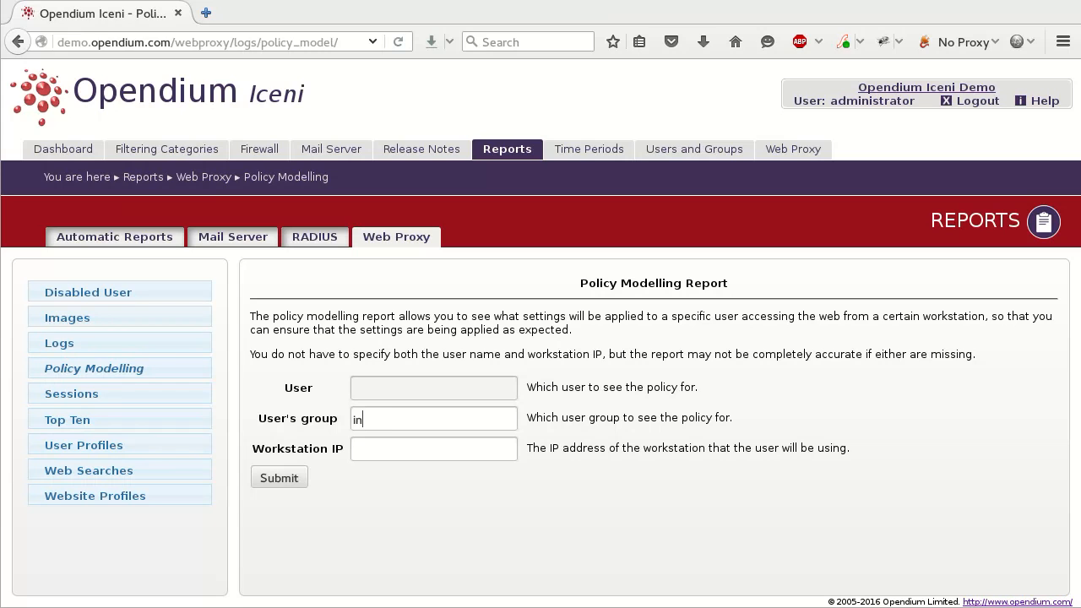
text(take1)
text(0)
text(10.12)
text(.3.1)
key(Return)
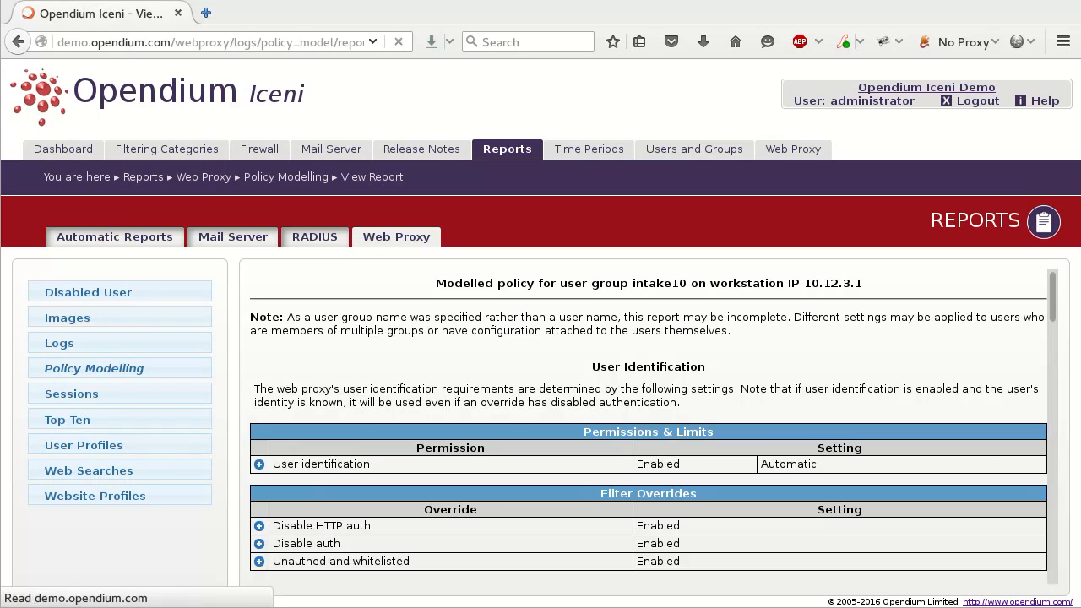
- Expand the Social Networking category in the modelled policy and examine how its blocking settings are inherited
drag(1056, 300, 1061, 398)
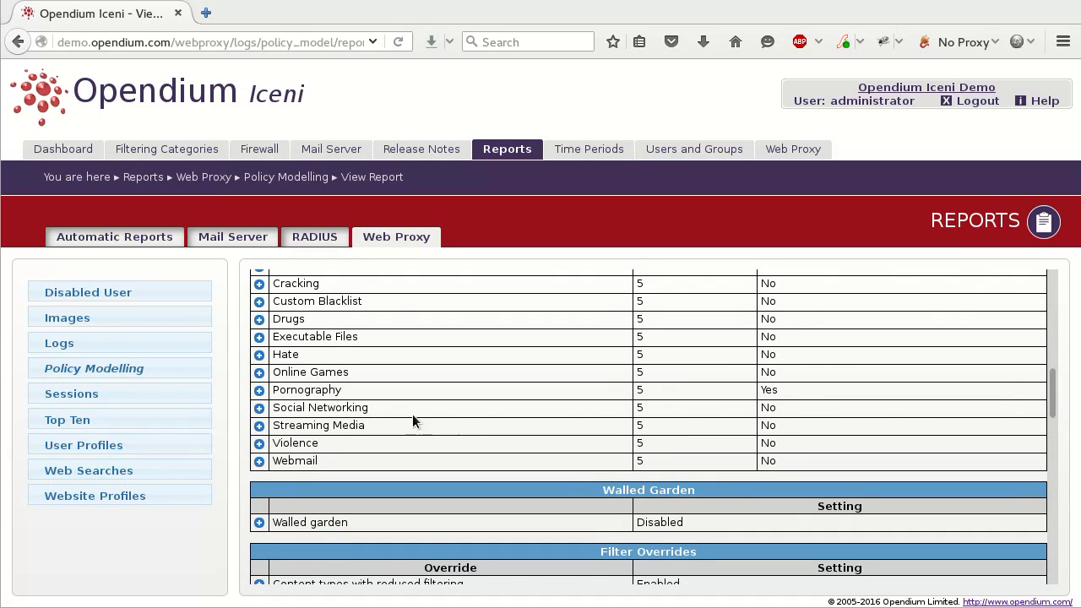
click(261, 409)
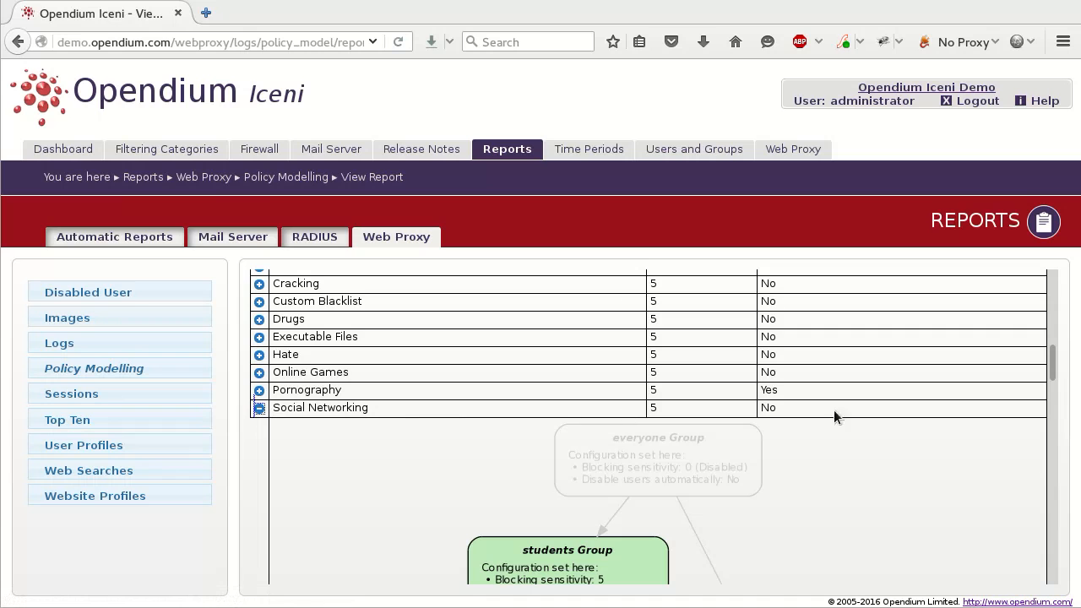
drag(1055, 363, 1054, 425)
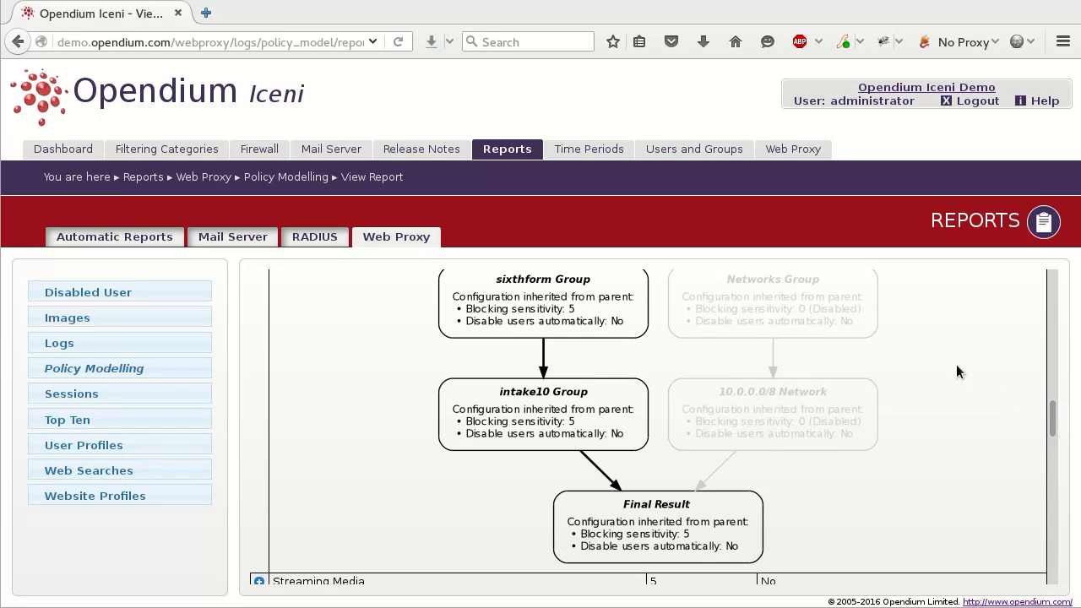
- Open Users and Groups in a separate browser tab and create a group named Library Network under Networks
middle_click(701, 152)
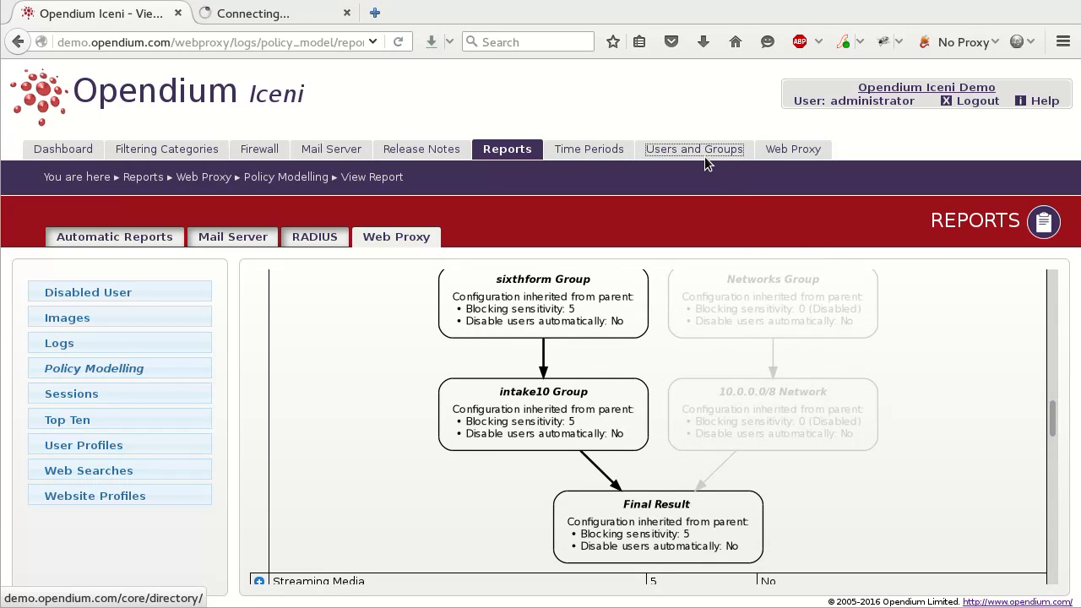
click(309, 21)
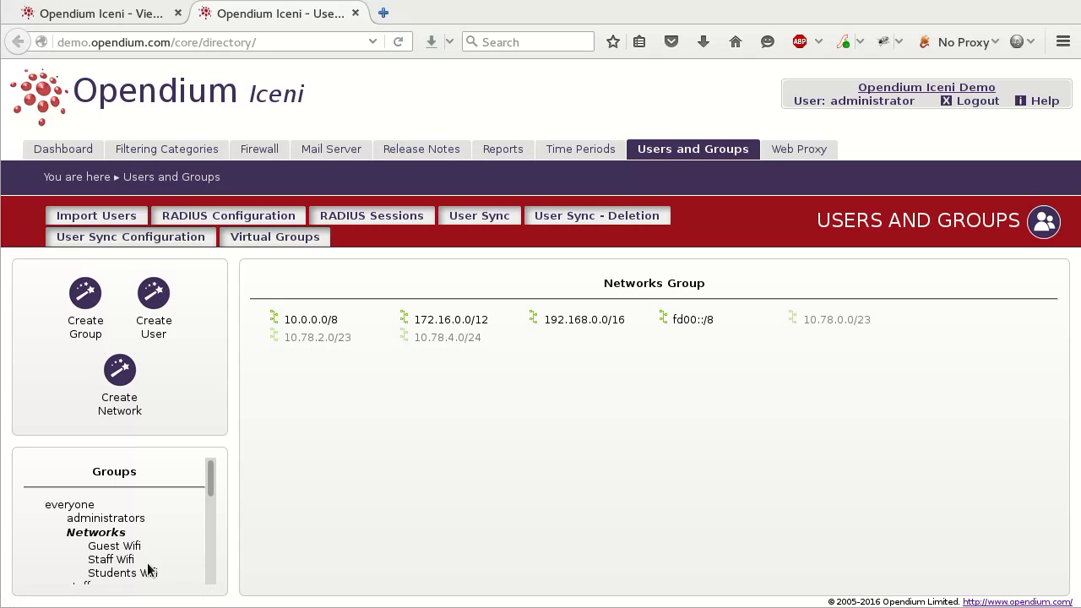
click(89, 303)
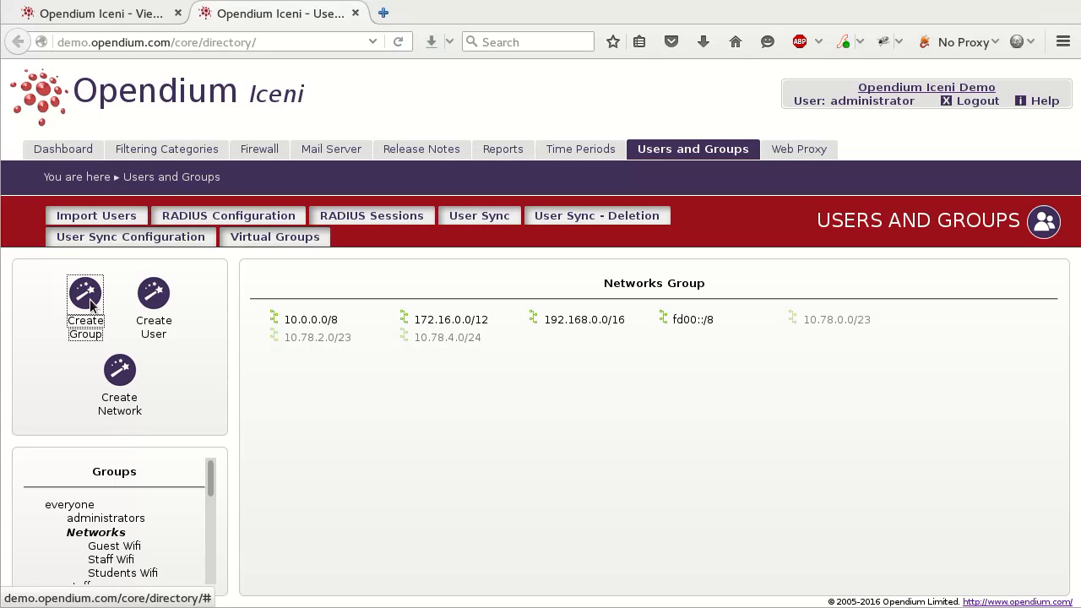
text(Library Network)
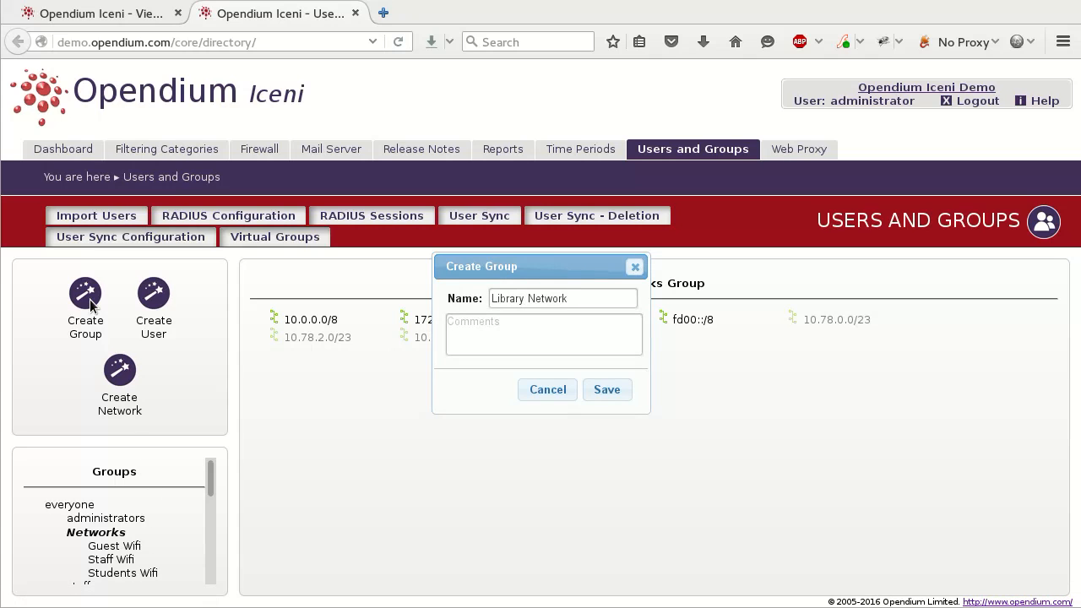
click(607, 391)
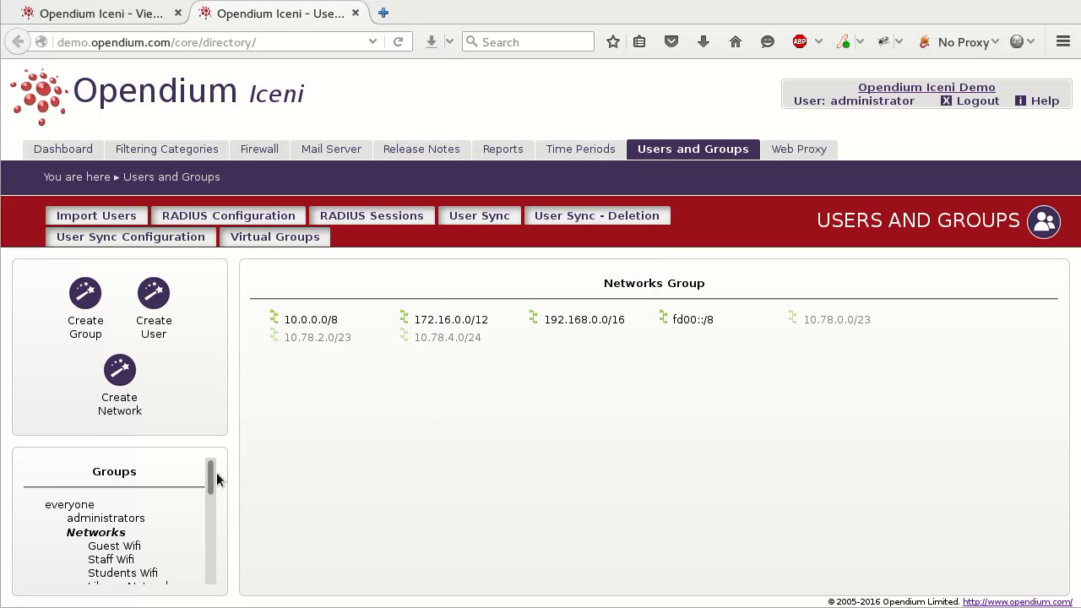
- Create the network 10.12.3.0/24 in the Library Network group with the comment "Library network"
scroll(194, 519, down, 1)
click(161, 564)
click(125, 383)
text(10)
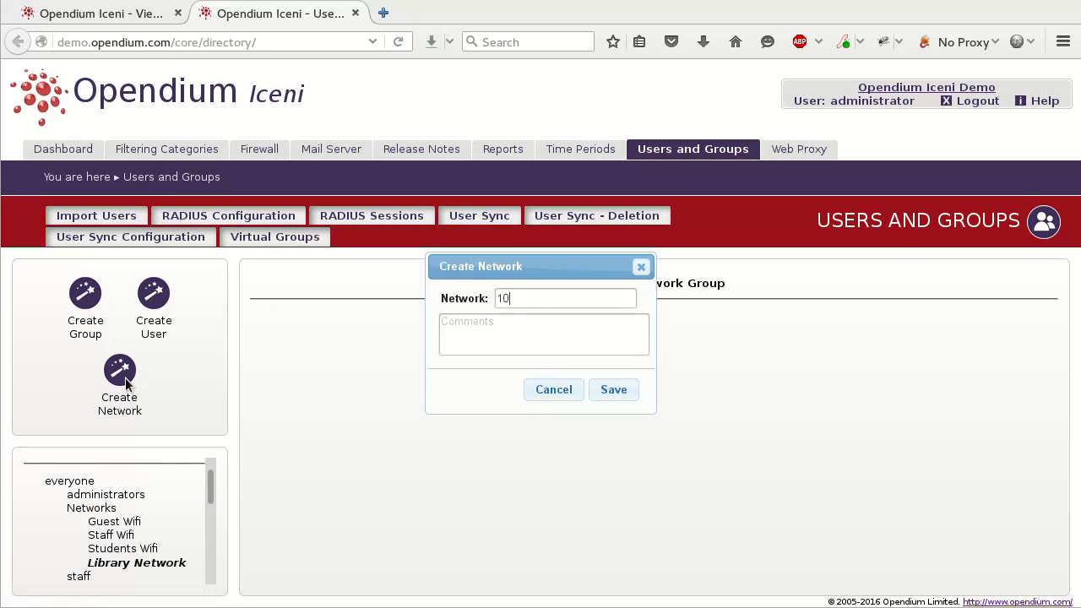
text(.12.3.0/24)
text(L)
text(ibrary network)
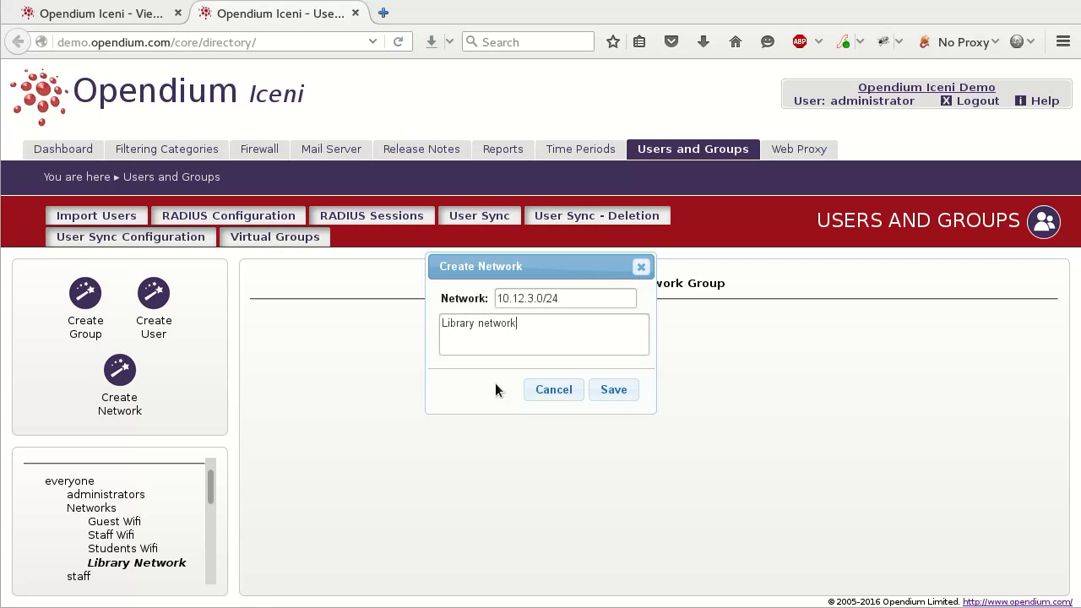
click(614, 392)
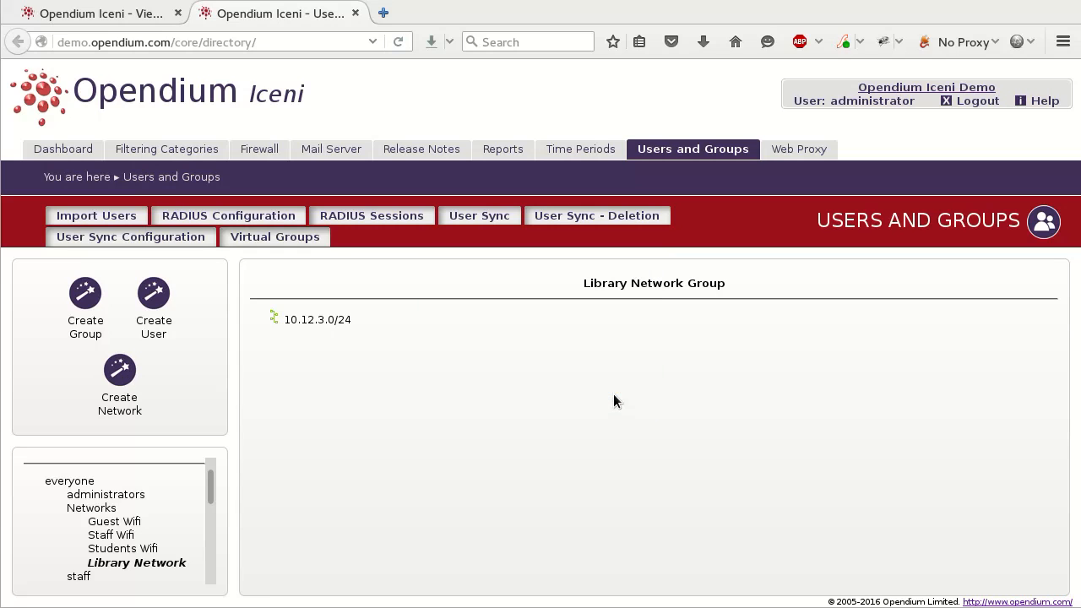
- Reload the policy modelling report and check where the Library Network group fits in the Social Networking inheritance diagram
click(141, 21)
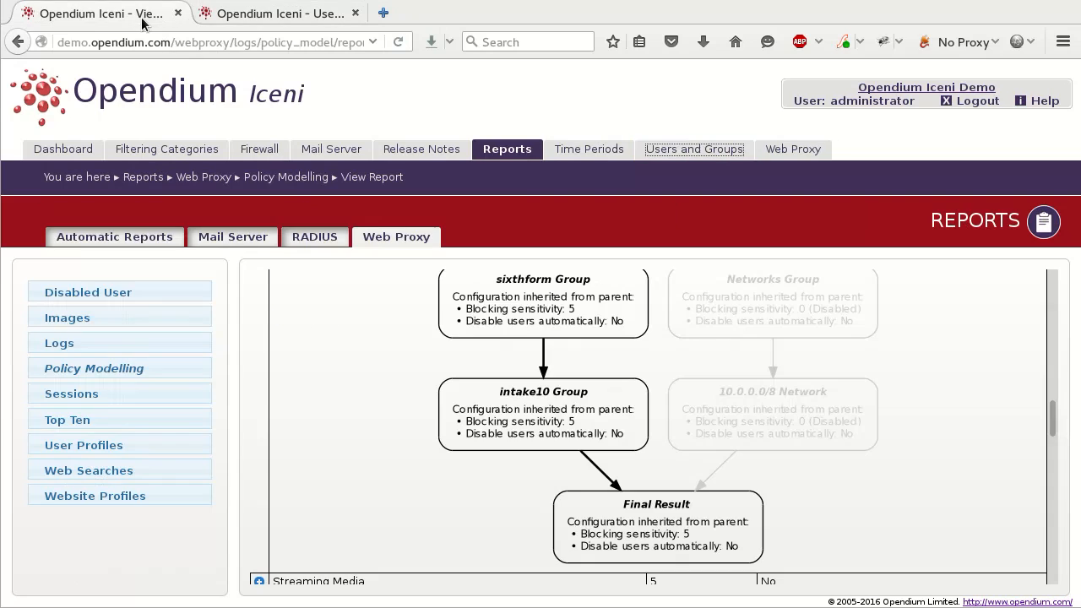
click(398, 48)
click(788, 318)
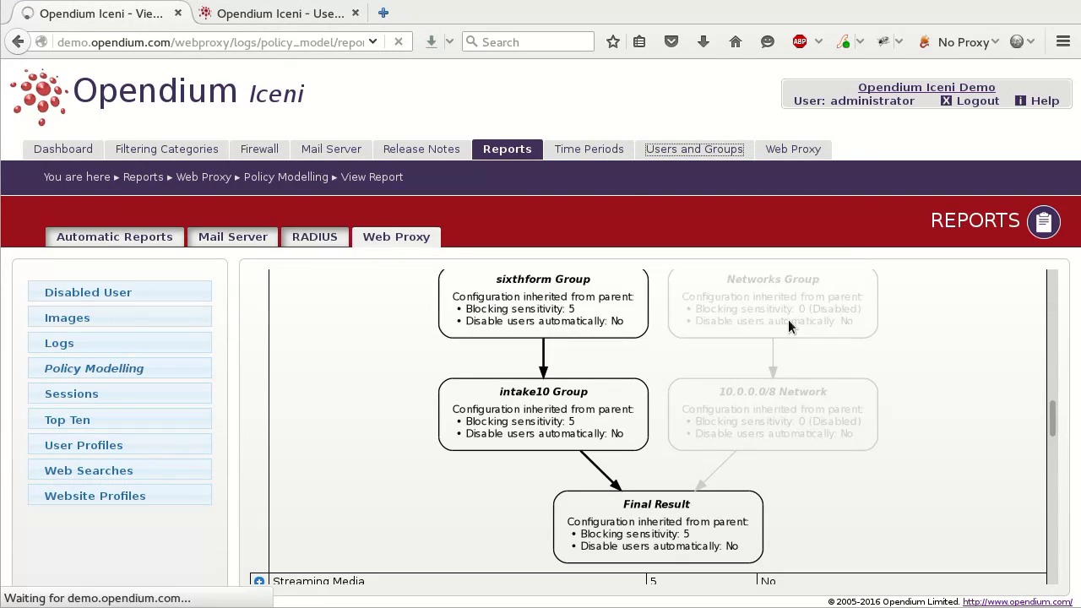
drag(1055, 458, 1055, 403)
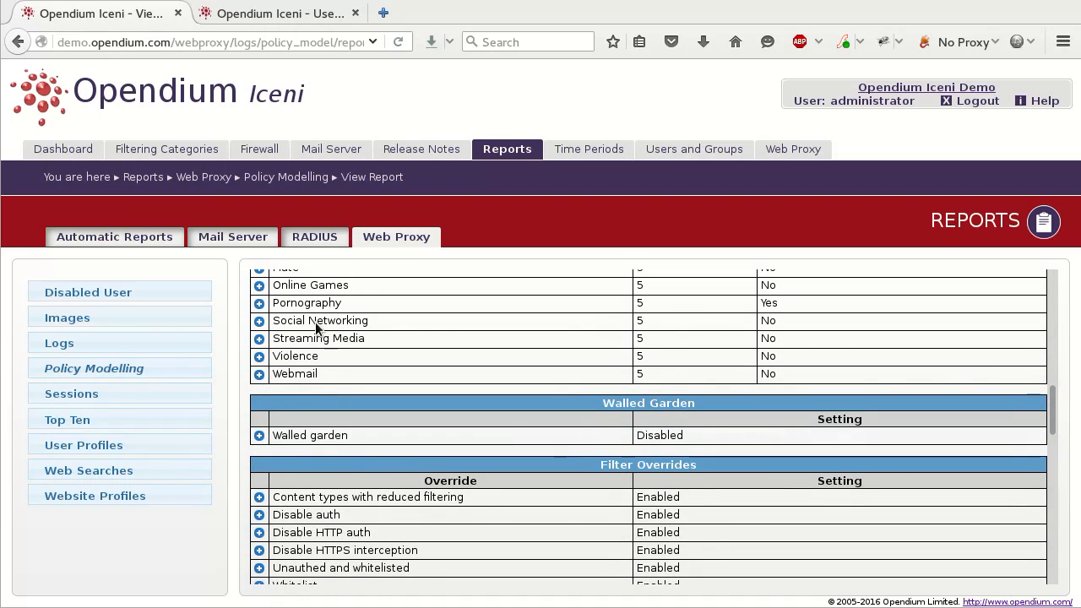
click(259, 322)
scroll(1062, 380, down, 5)
scroll(1063, 394, down, 3)
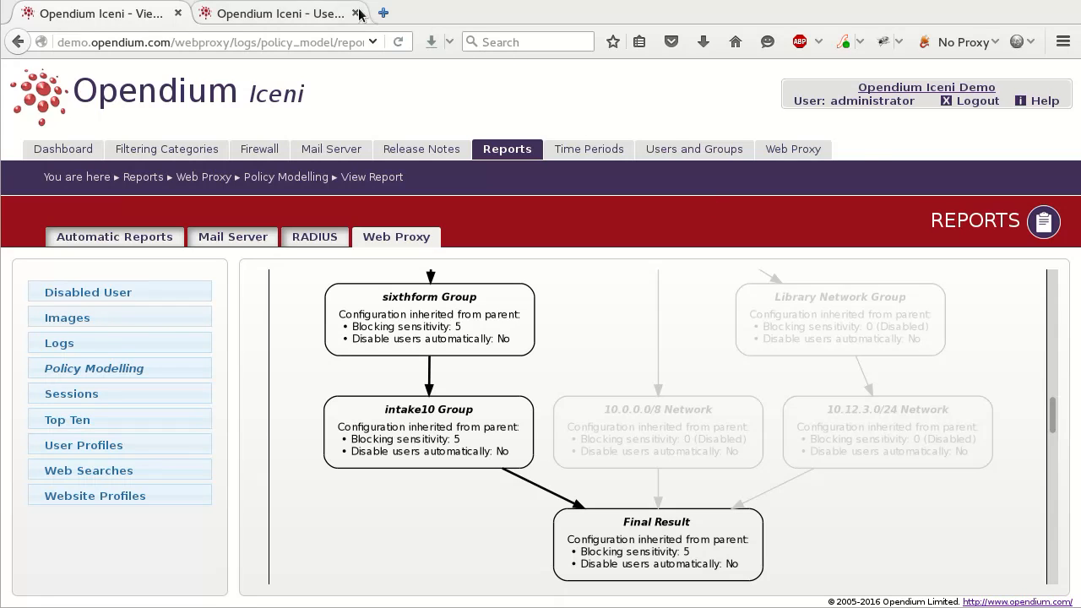
- Create a virtual group named Students in Library with the comment "Adjust web filtering for students using library workstations"
click(316, 15)
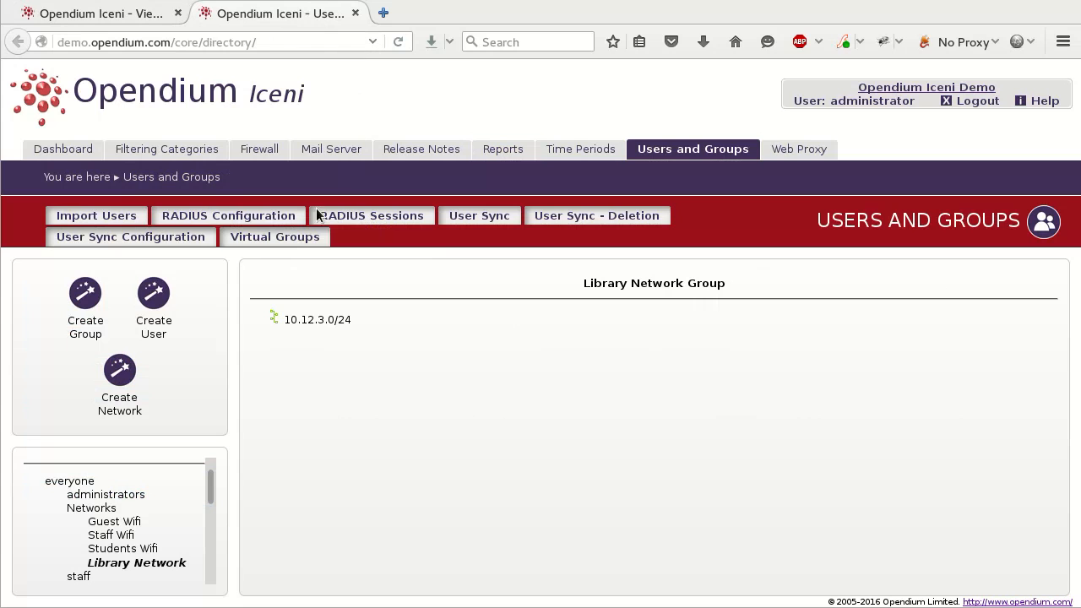
click(304, 242)
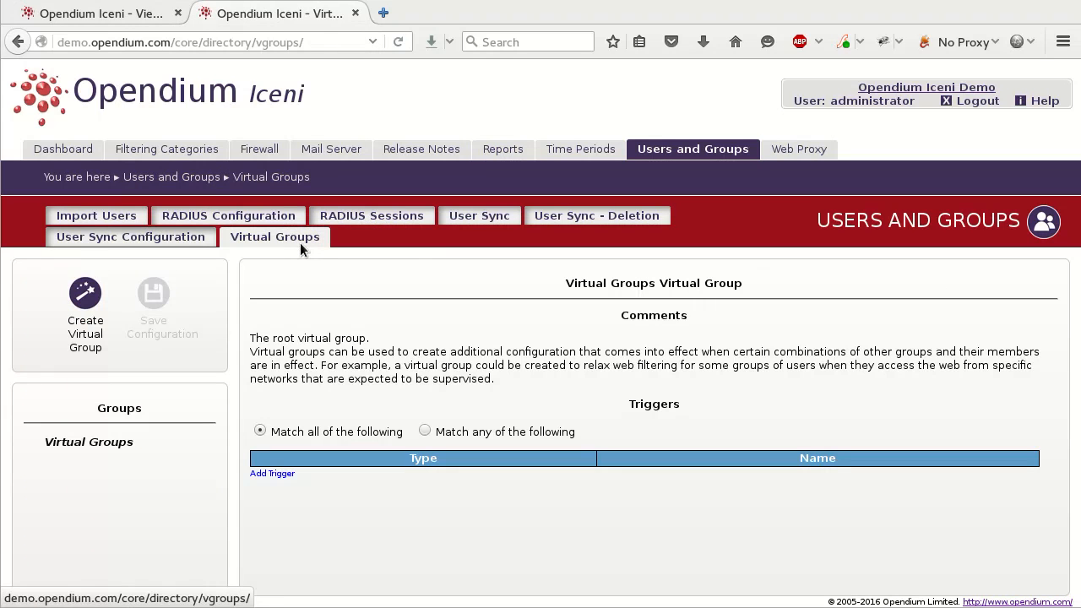
click(94, 300)
text(Students in Library)
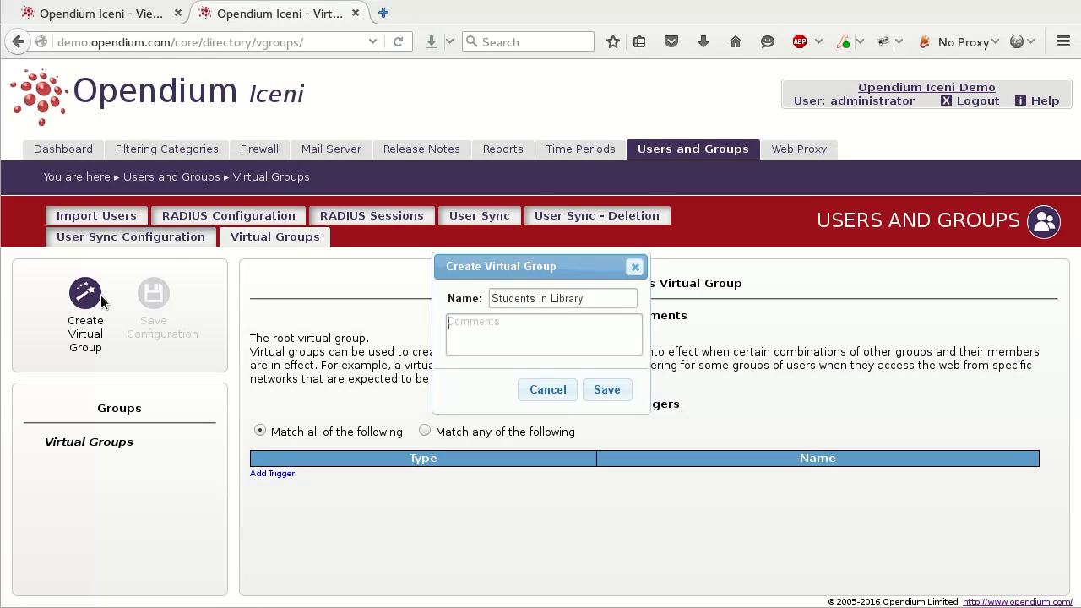
key(Tab)
text(Adjust web filtering for students )
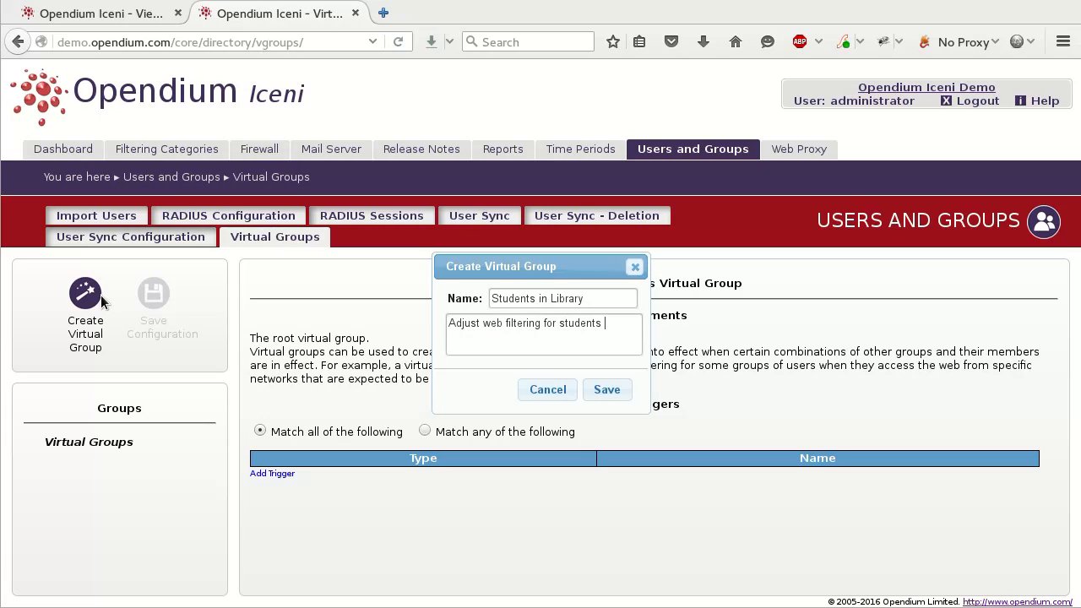
text(using library workstations)
click(606, 389)
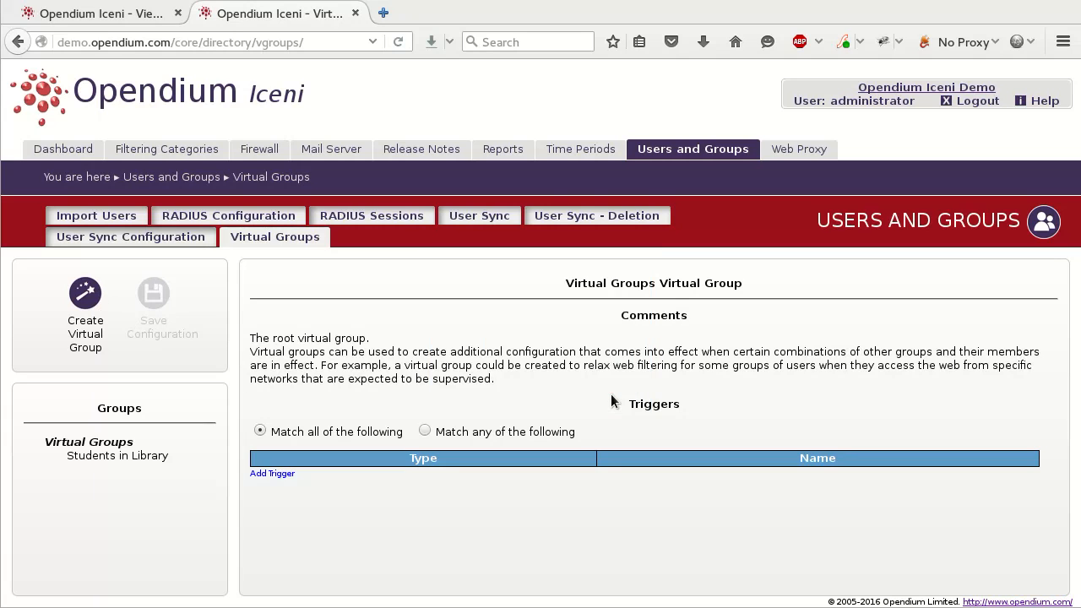
- Add the Library Network and sixthform groups as triggers of the Students in Library virtual group and save the configuration
click(159, 458)
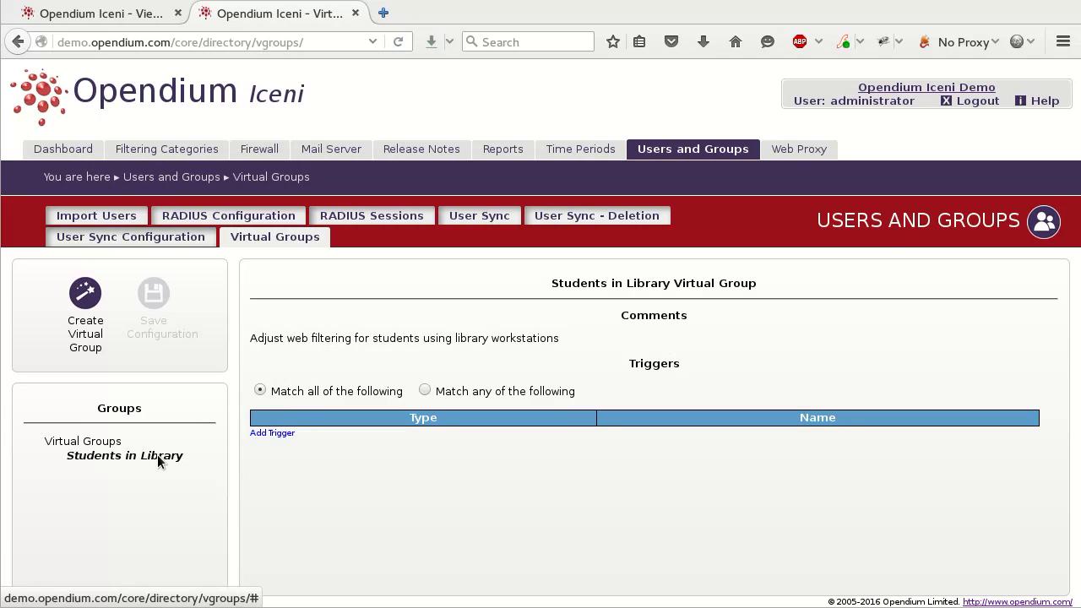
click(271, 432)
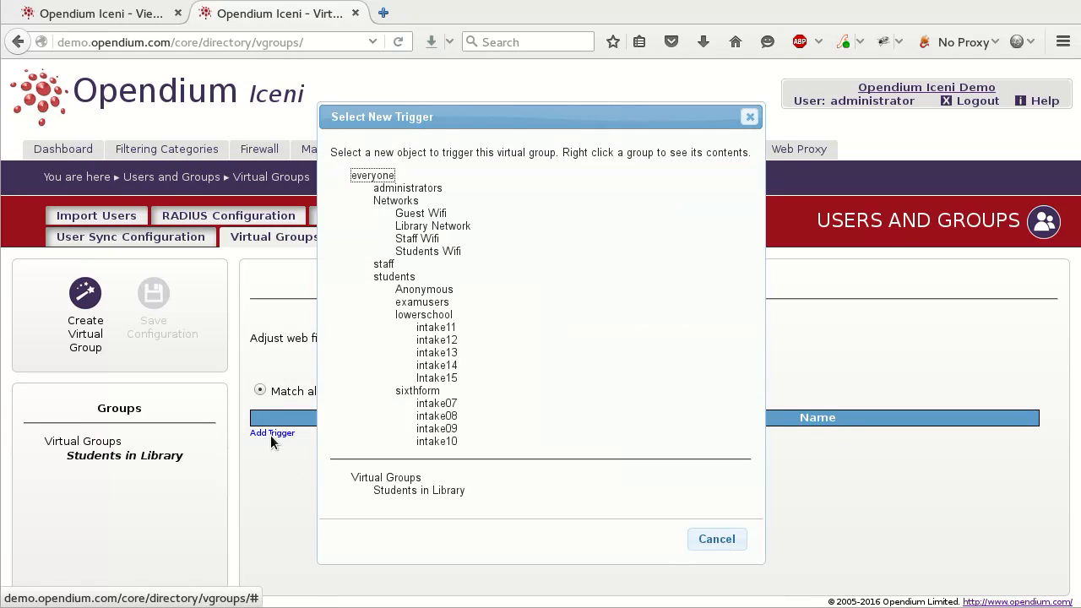
click(431, 227)
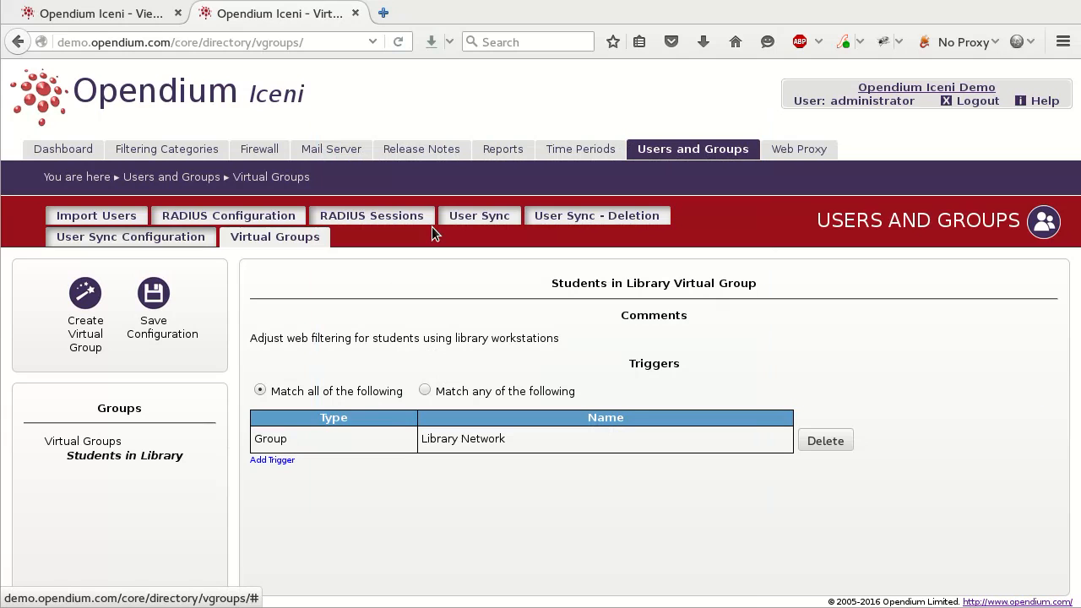
click(272, 460)
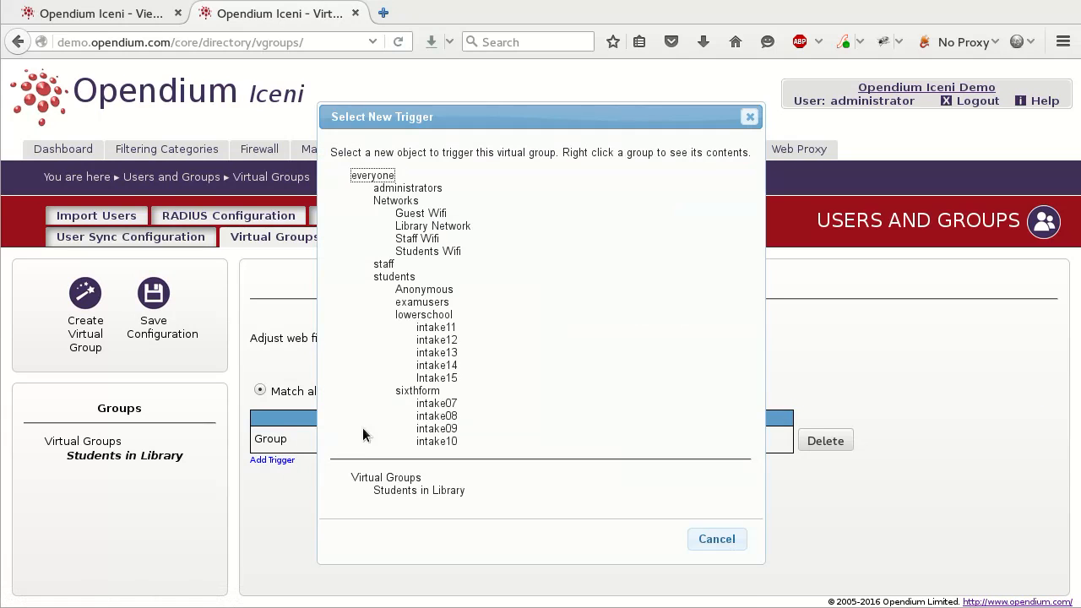
click(414, 391)
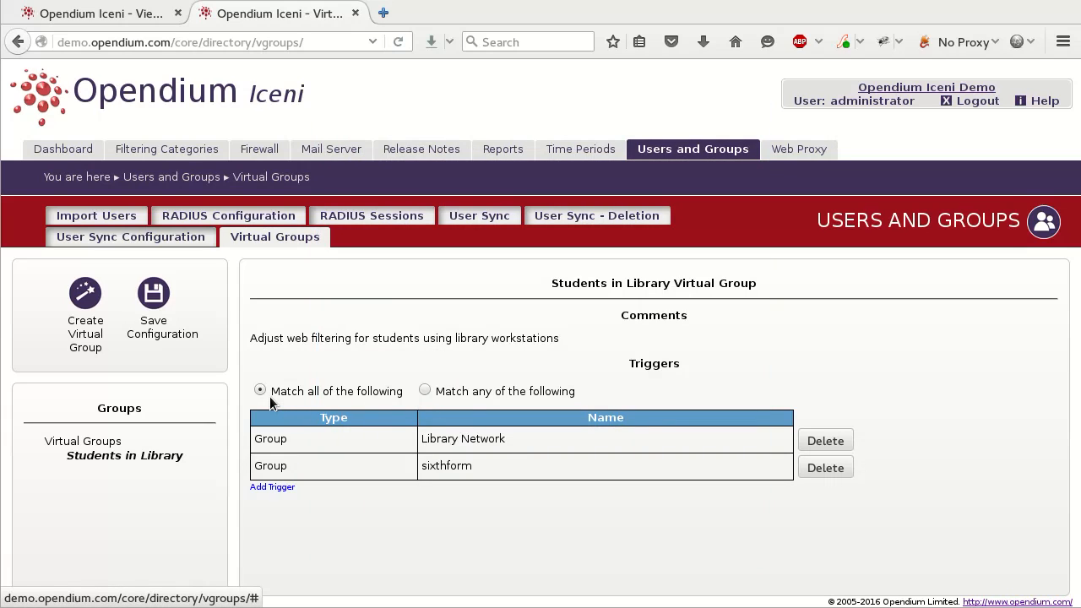
click(160, 293)
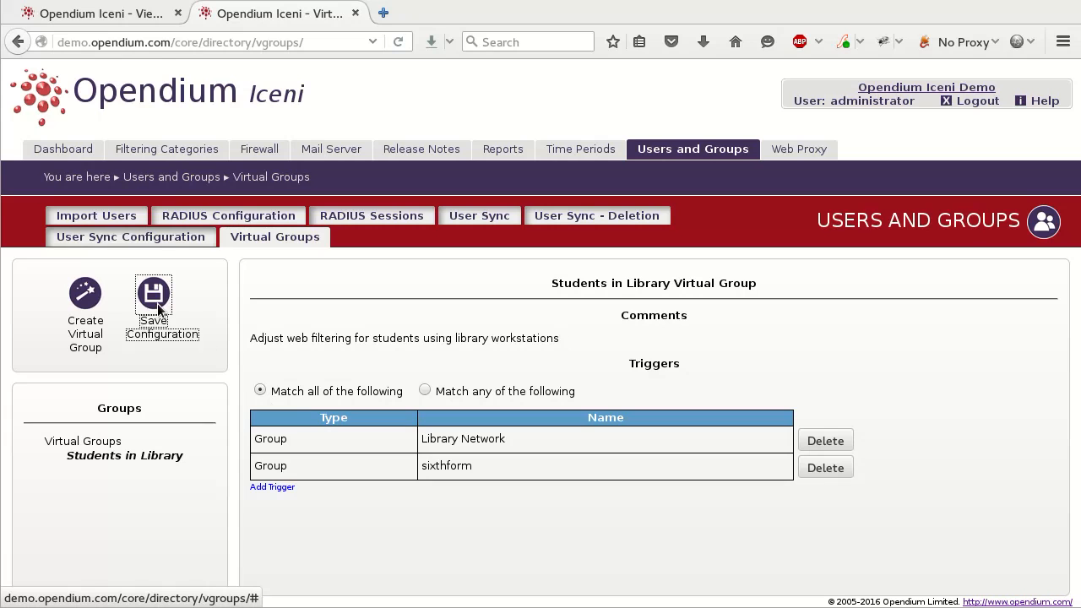
- Reload the policy modelling report and check how the virtual group affects the Social Networking inheritance diagram
click(162, 17)
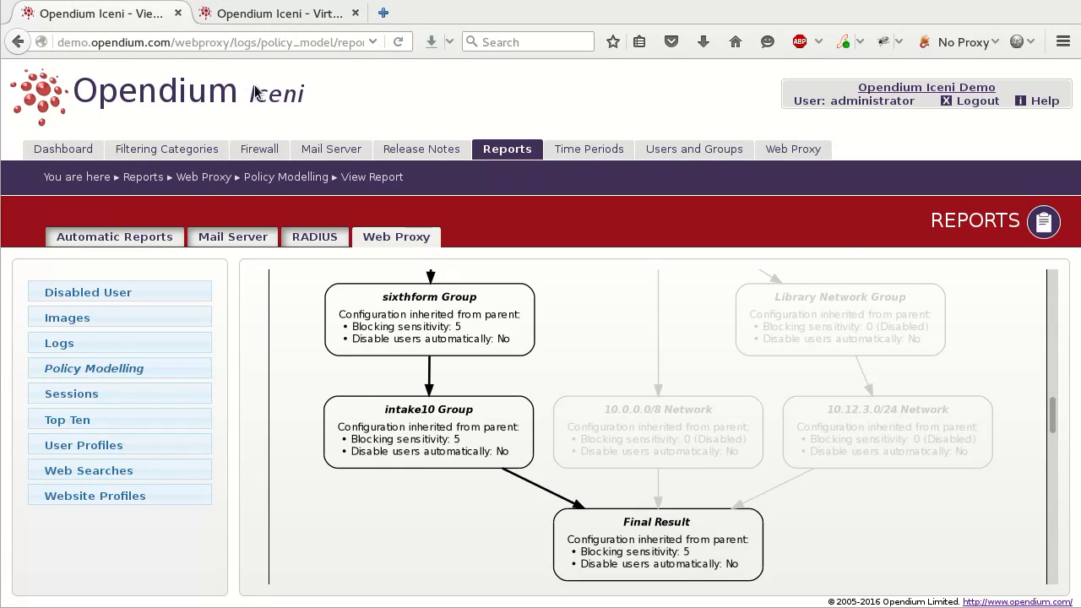
click(395, 45)
click(782, 313)
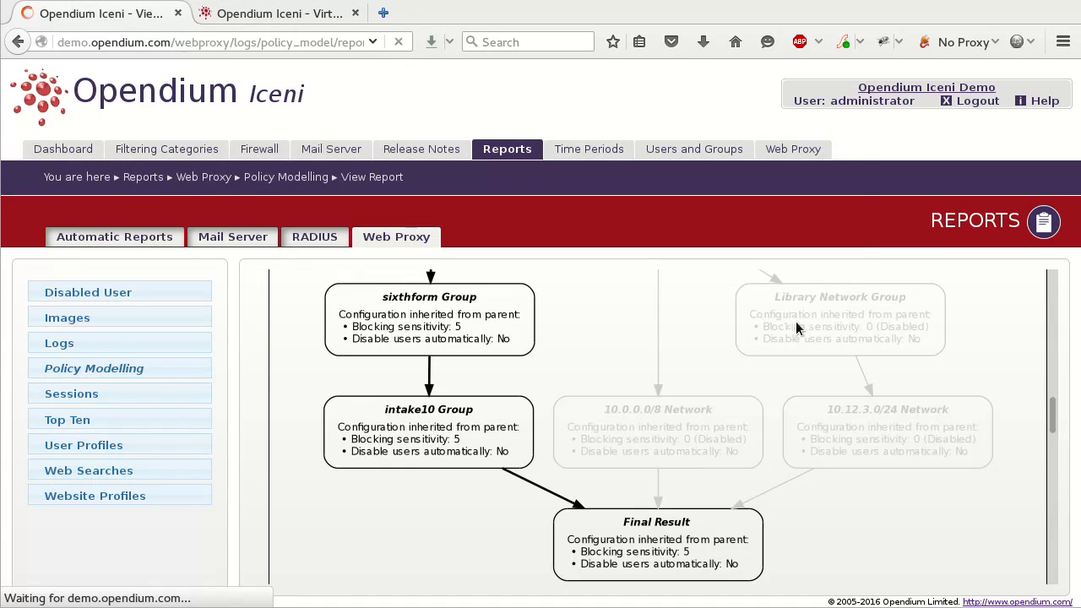
scroll(1013, 404, up, 5)
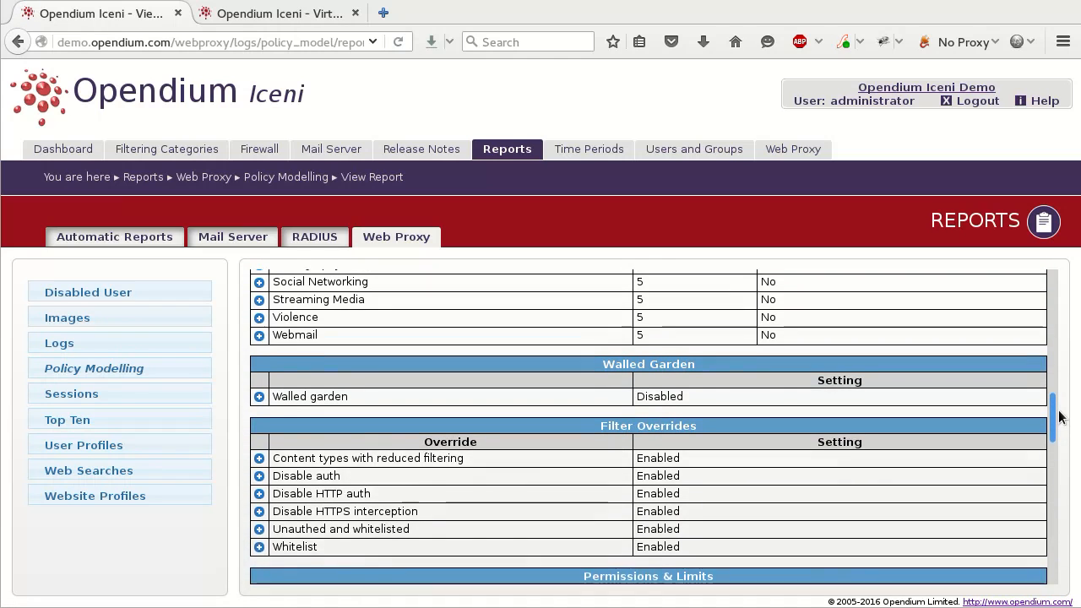
click(269, 309)
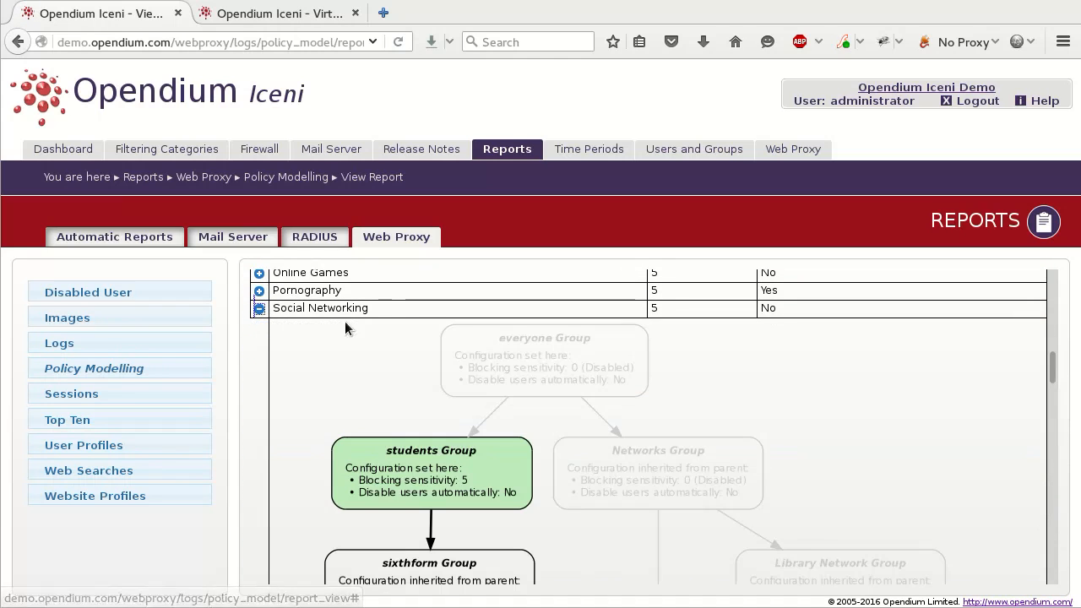
drag(1055, 366, 1069, 431)
- Open the web proxy's filter category settings for the Students in Library virtual group
click(327, 16)
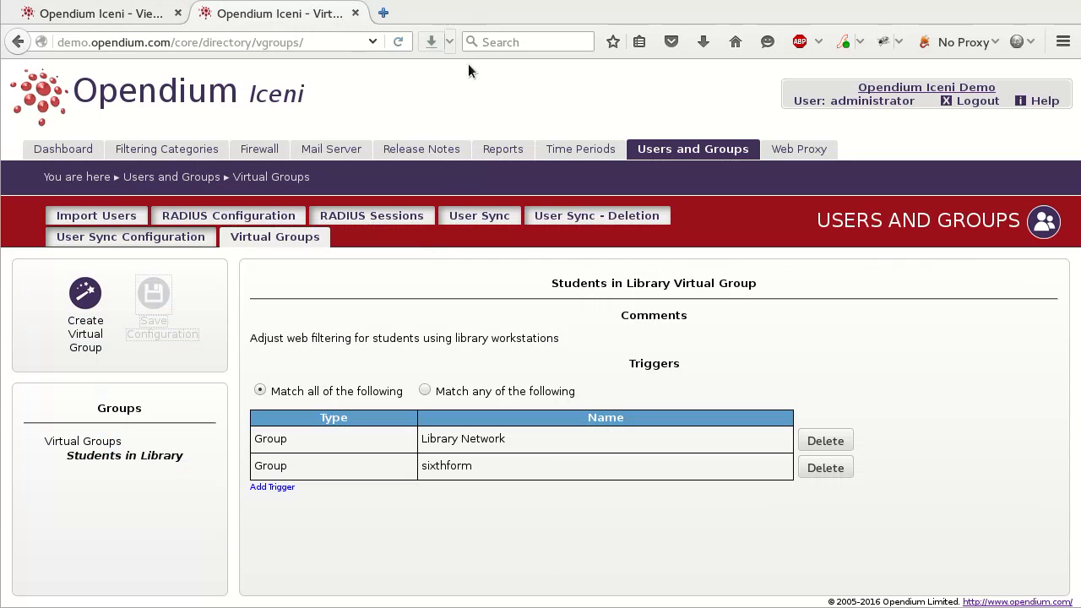
click(801, 150)
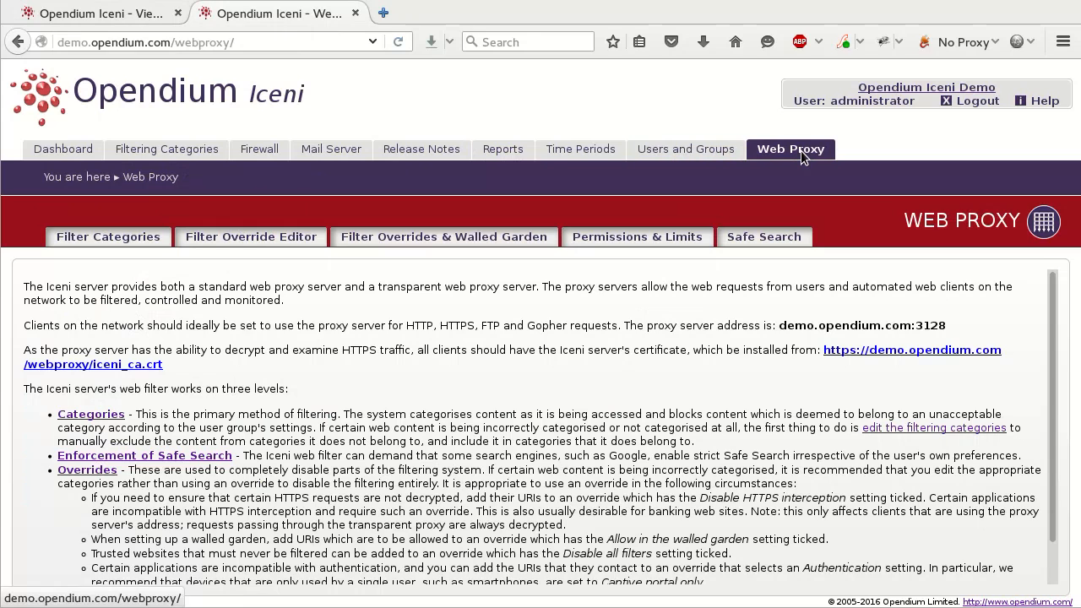
click(154, 241)
drag(212, 382, 211, 519)
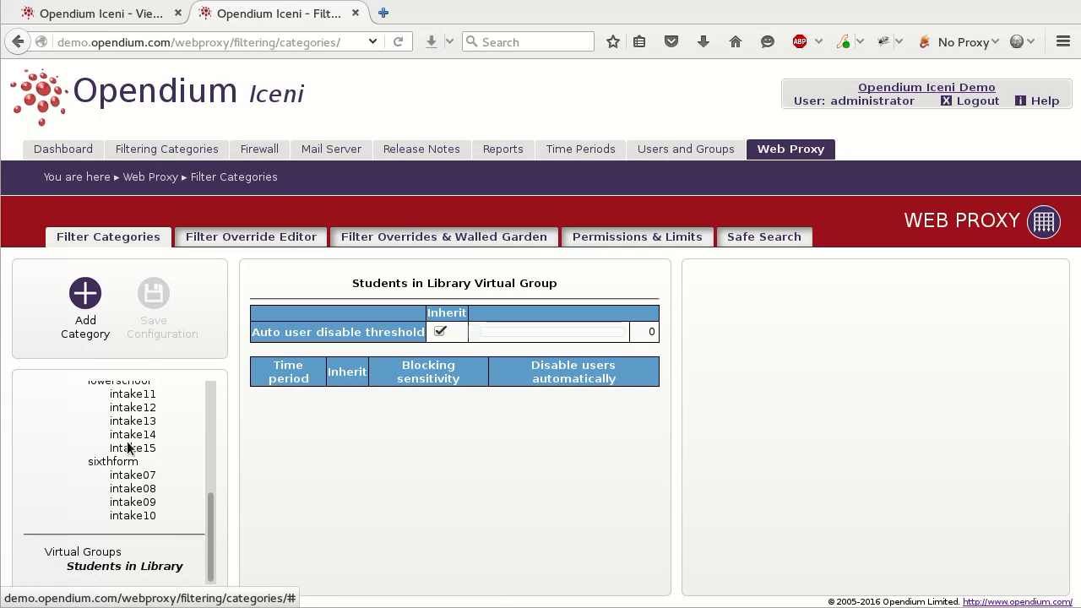
- Add the Social Networking category to the Students in Library virtual group with blocking sensitivity 0 at any time, and save the configuration
click(88, 314)
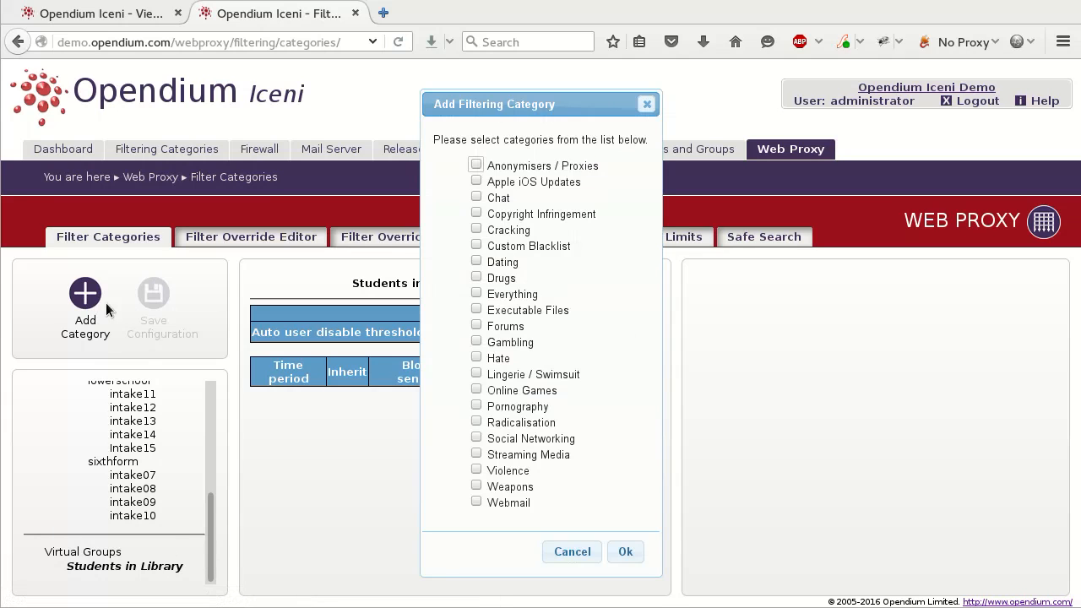
click(477, 439)
click(625, 552)
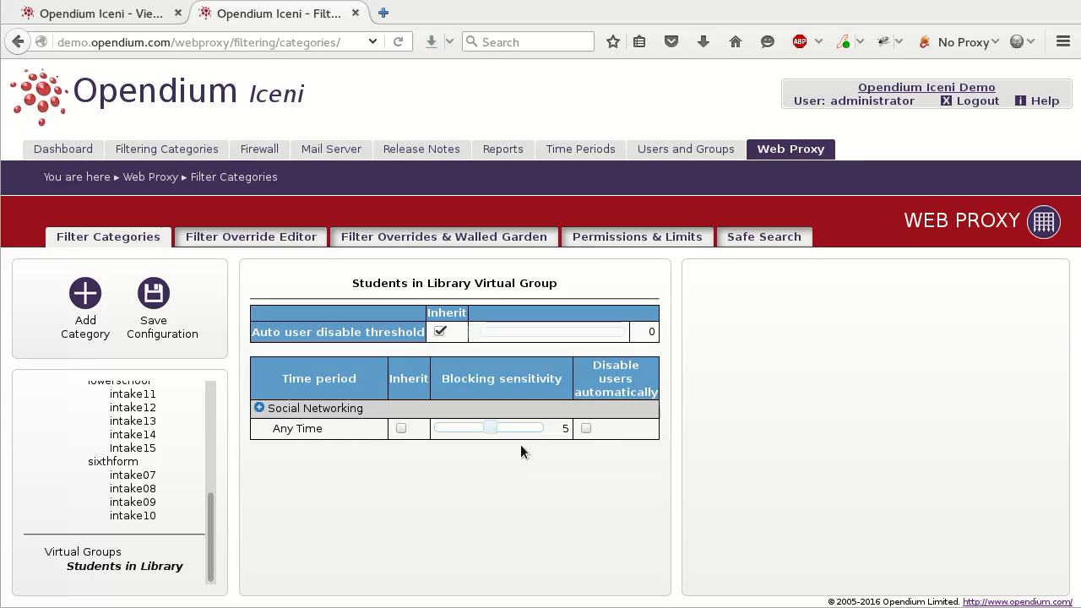
drag(498, 428, 443, 428)
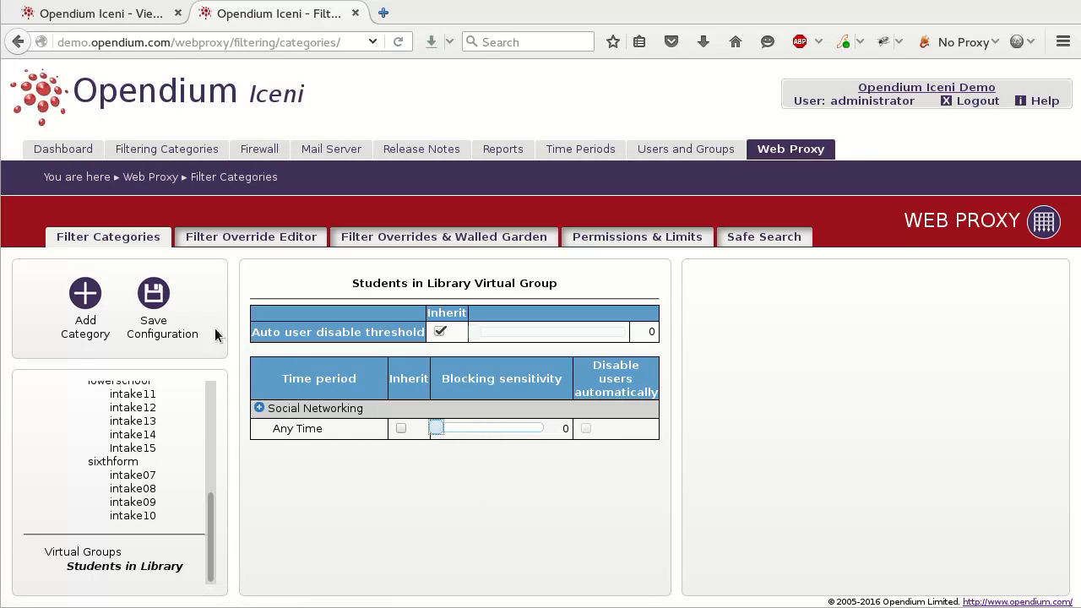
click(160, 304)
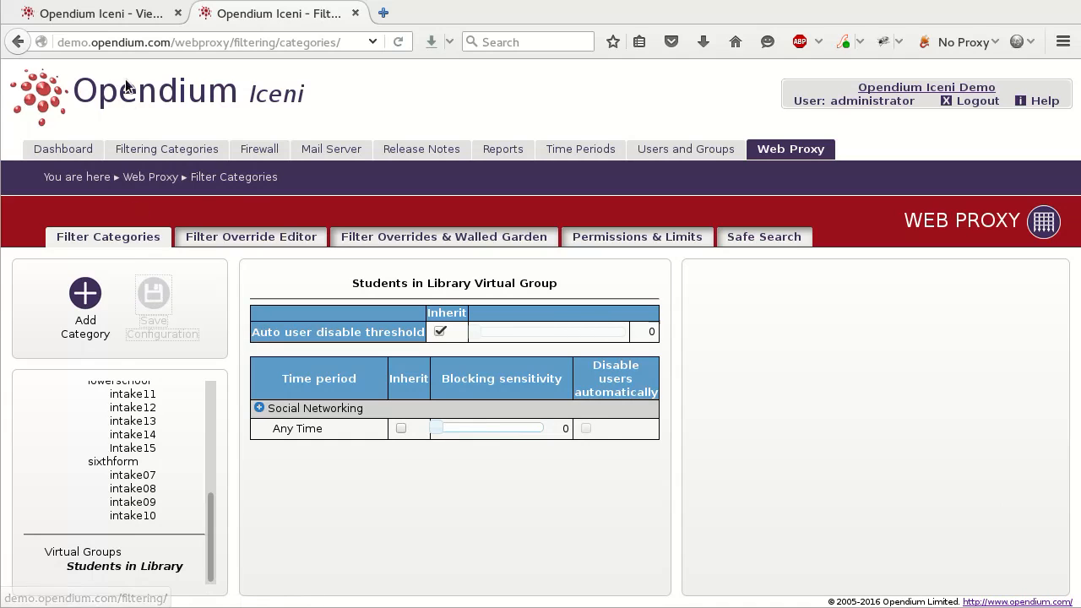
- Reload the policy modelling report and examine the Social Networking inheritance diagram down to its final result
click(93, 12)
click(398, 42)
click(812, 314)
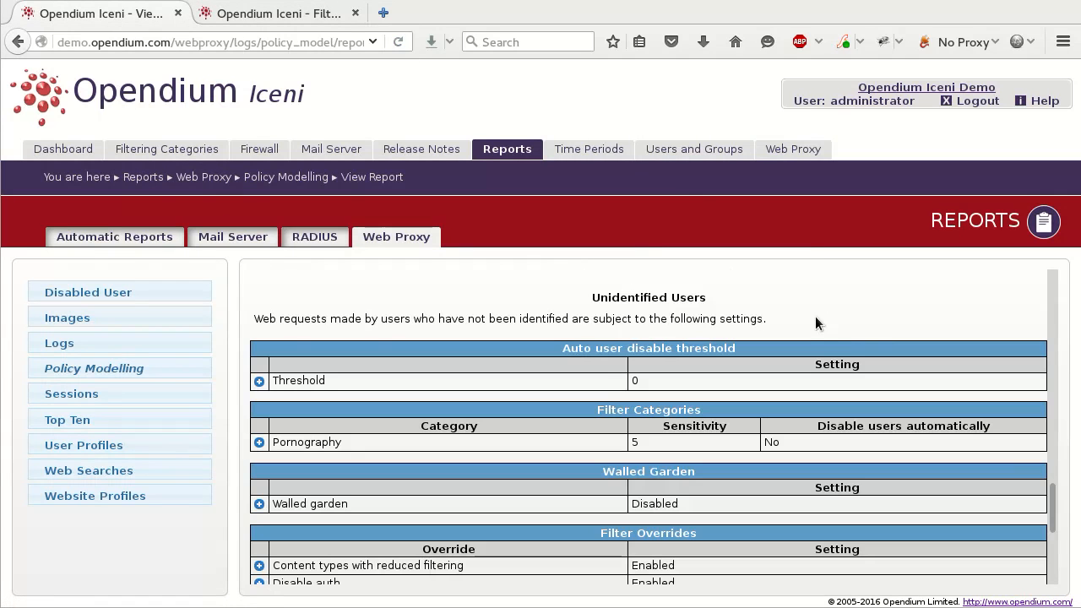
drag(1056, 500, 1067, 419)
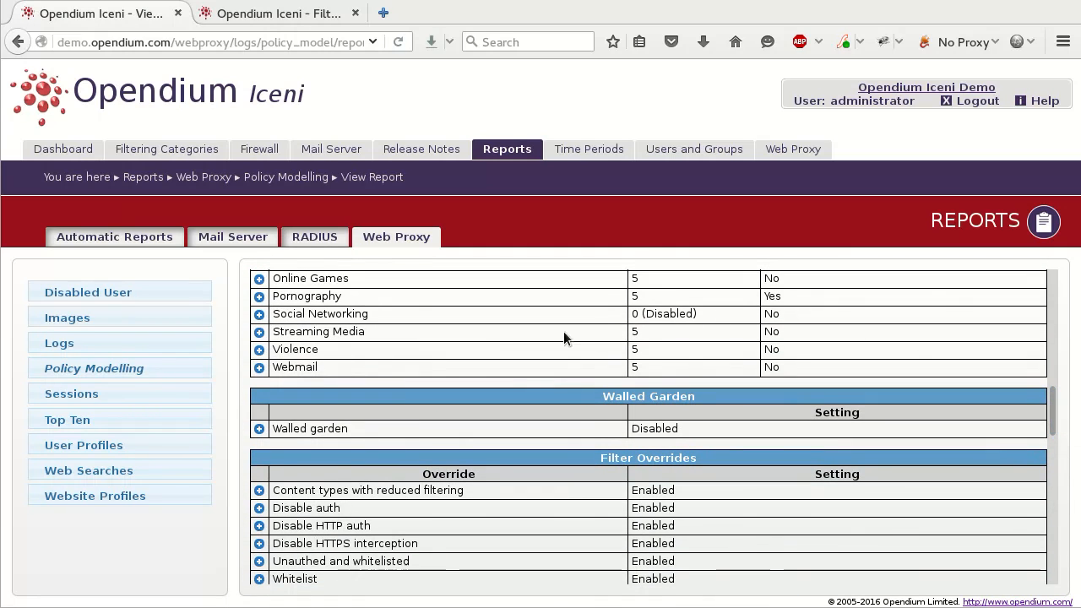
click(261, 315)
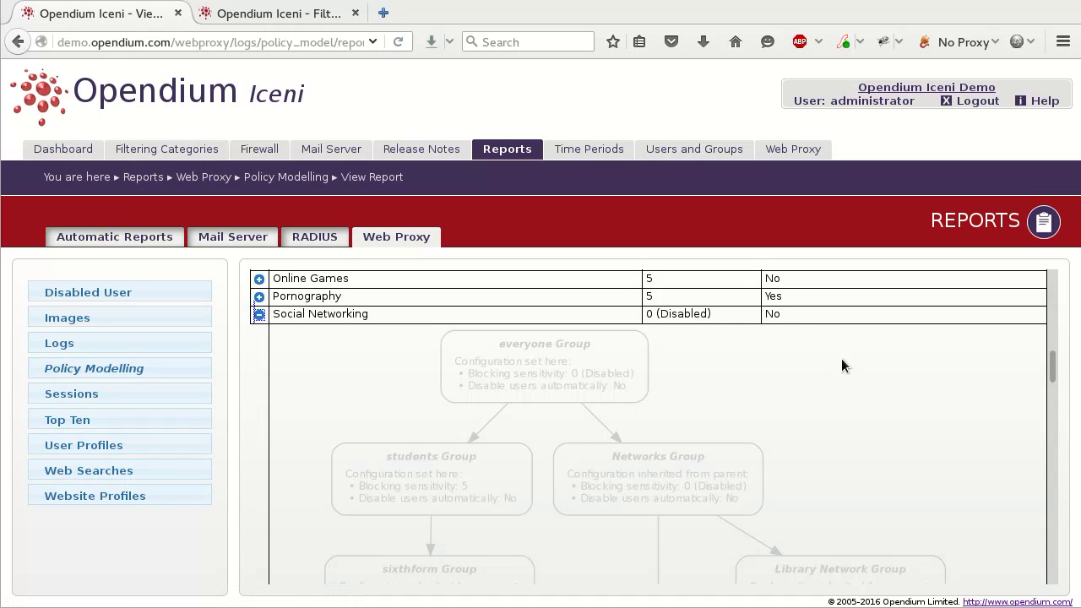
drag(1051, 363, 1055, 430)
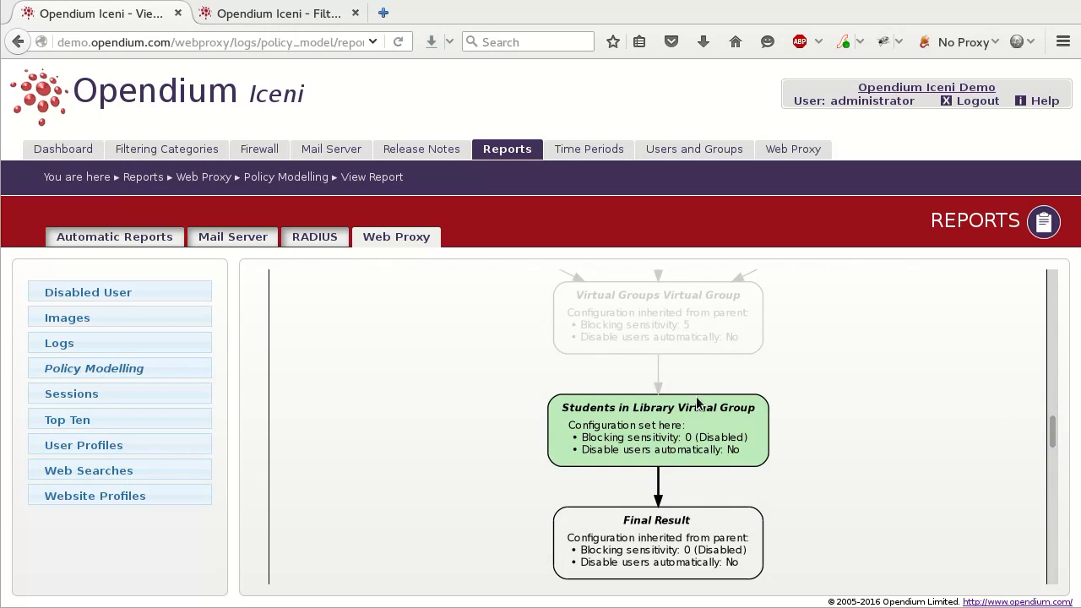
- Run a policy modelling report for user group intake10 on workstation IP 10.78.0.1
click(134, 369)
click(384, 420)
text(intake10)
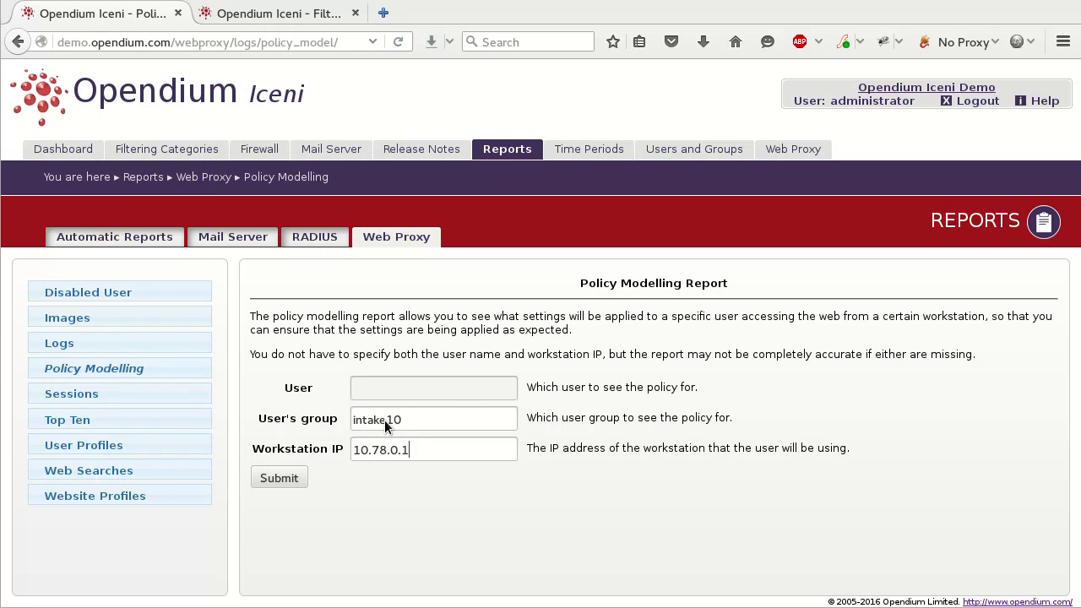
key(Return)
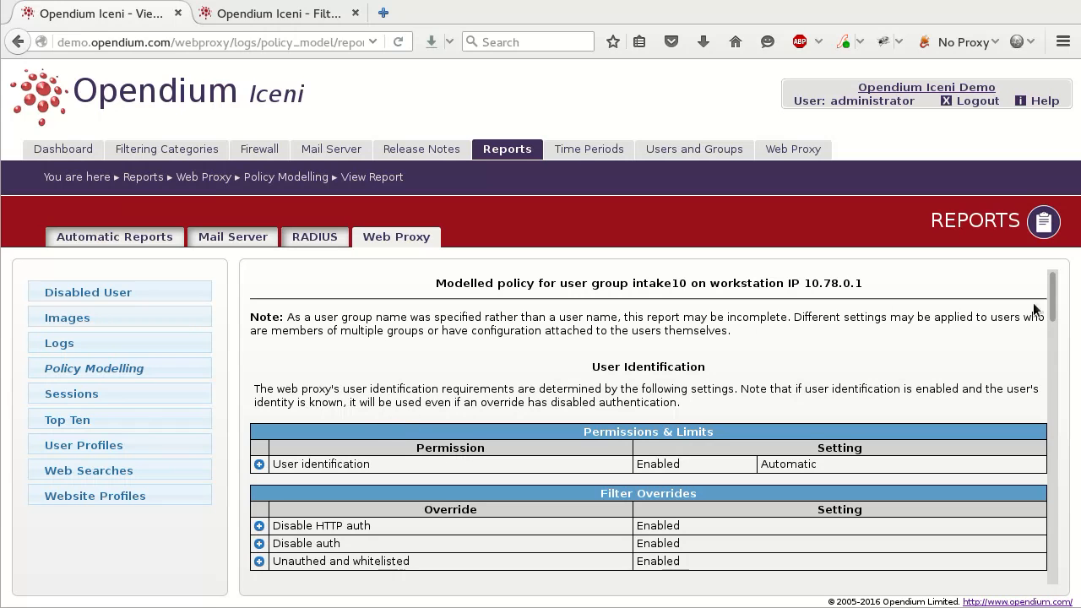
- Expand the Social Networking category in the intake10 report and examine its inheritance diagram down to the final result
drag(1052, 300, 1078, 368)
scroll(912, 366, down, 5)
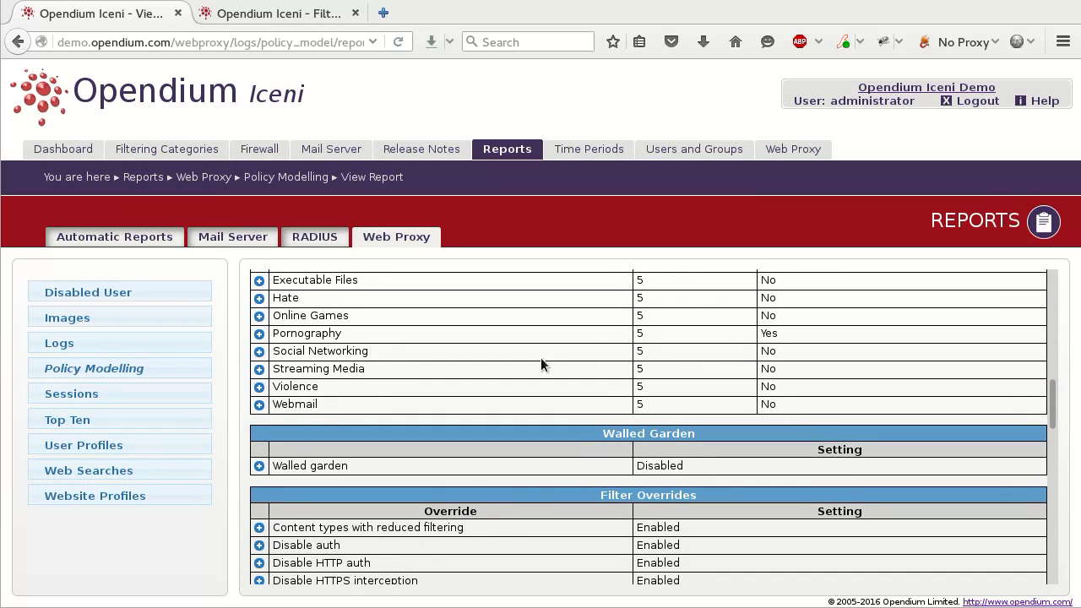
click(259, 351)
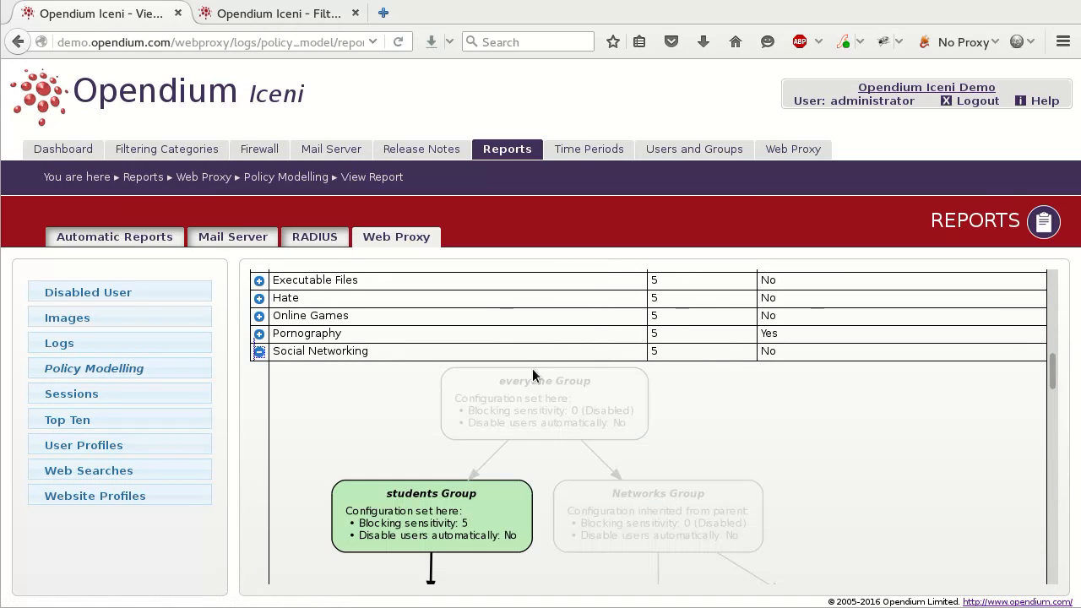
drag(1054, 376, 1063, 435)
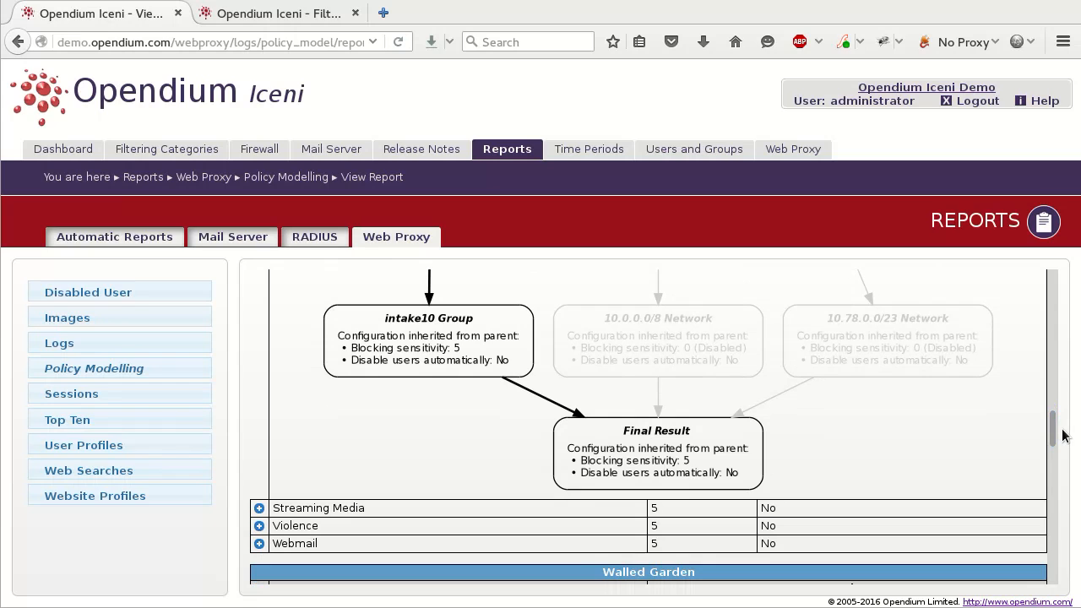